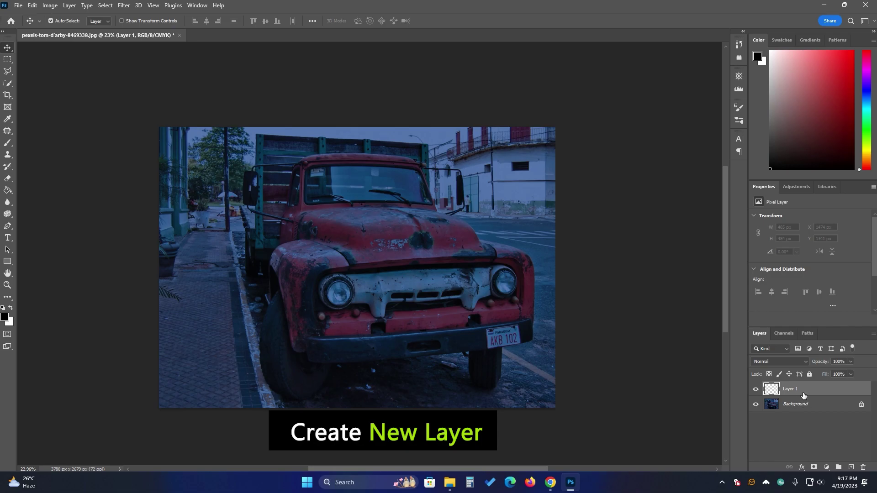
- Activate the Brush tool with the Soft Round Pressure Size brush at 300 px and 0% hardness
left_click(8, 144)
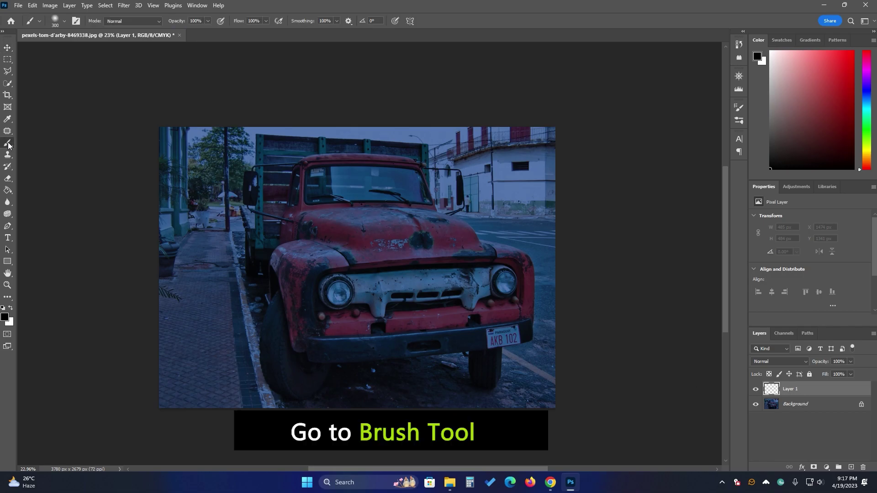
left_click(64, 21)
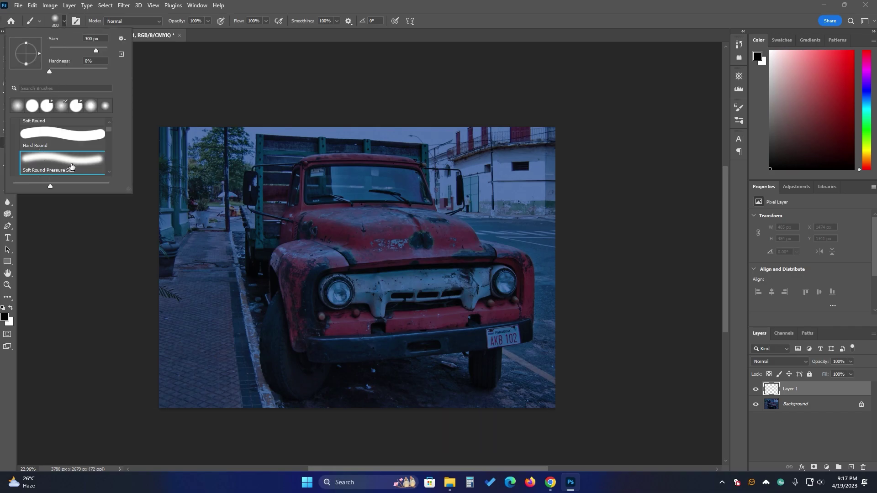
left_click(202, 40)
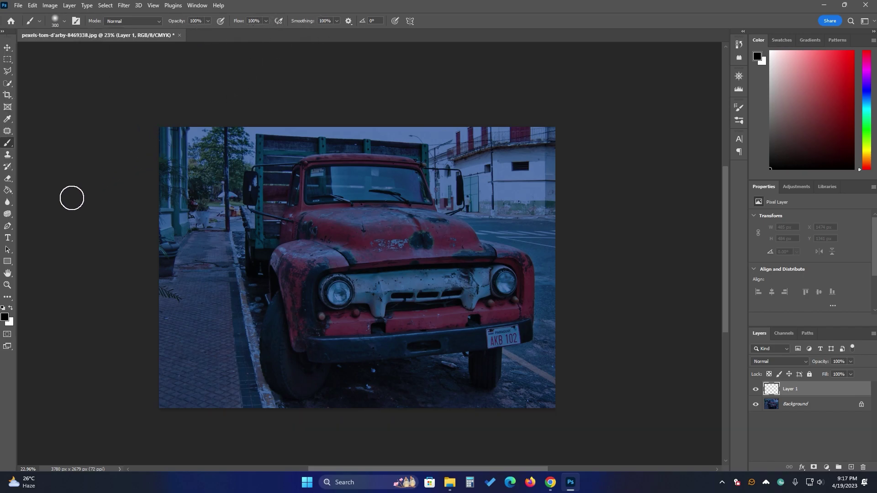
- Set the foreground color to #ffc682
left_click(5, 318)
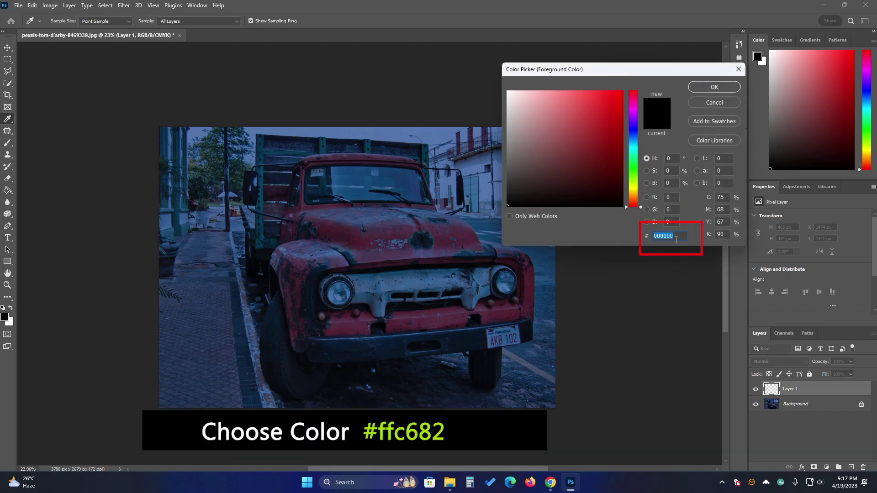
type("f")
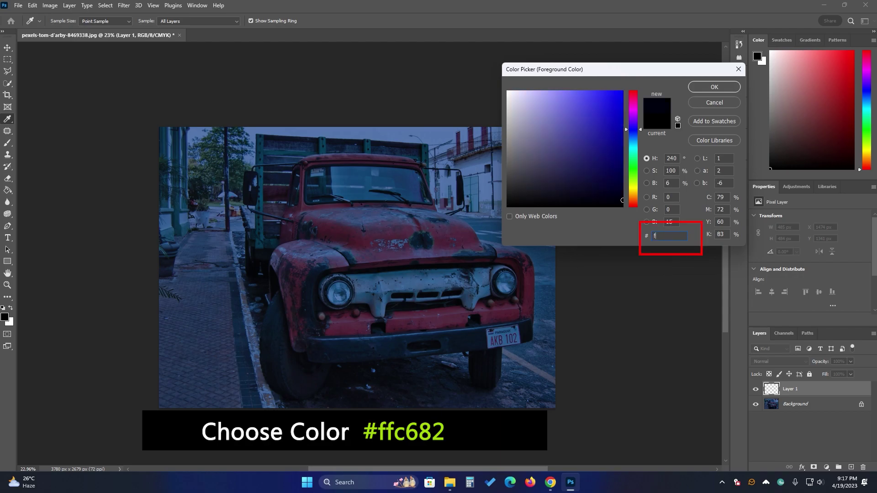
type("fc682")
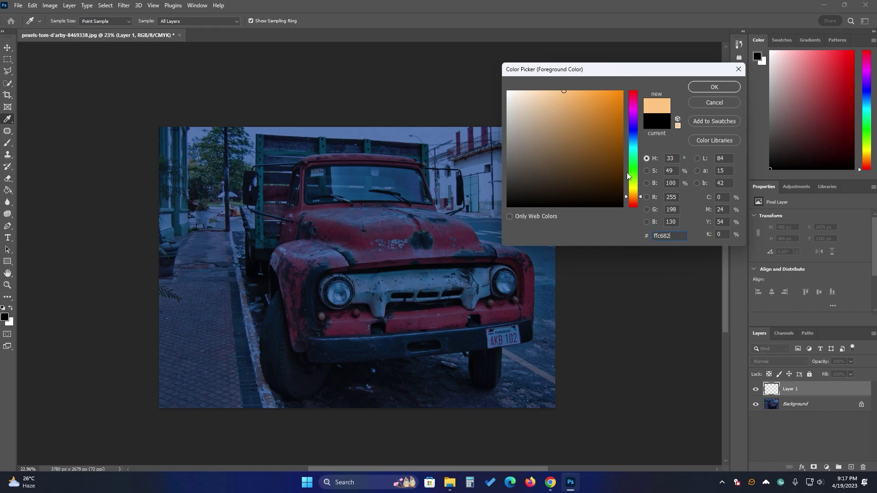
left_click(715, 87)
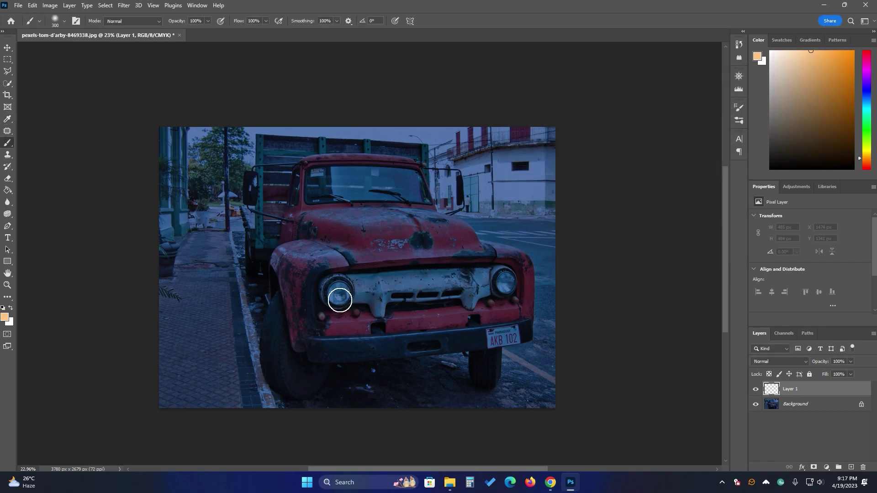
- Paint one soft 300 px dab of the warm color over each of the truck's two headlights on Layer 1
key("bracketright")
key("bracketleft")
left_click(339, 293)
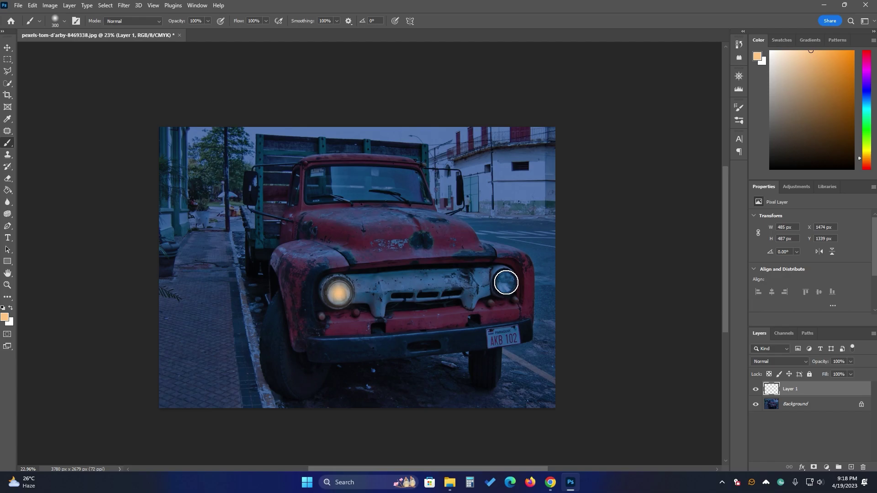
left_click(505, 284)
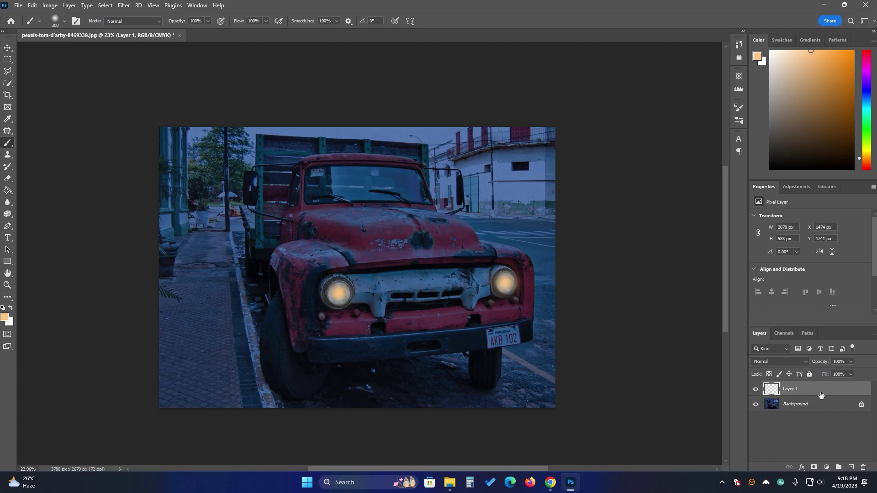
- Set Layer 1's blend mode to Linear Dodge (Add) and turn off Transparency Shapes Layer in its blending options
left_click(774, 363)
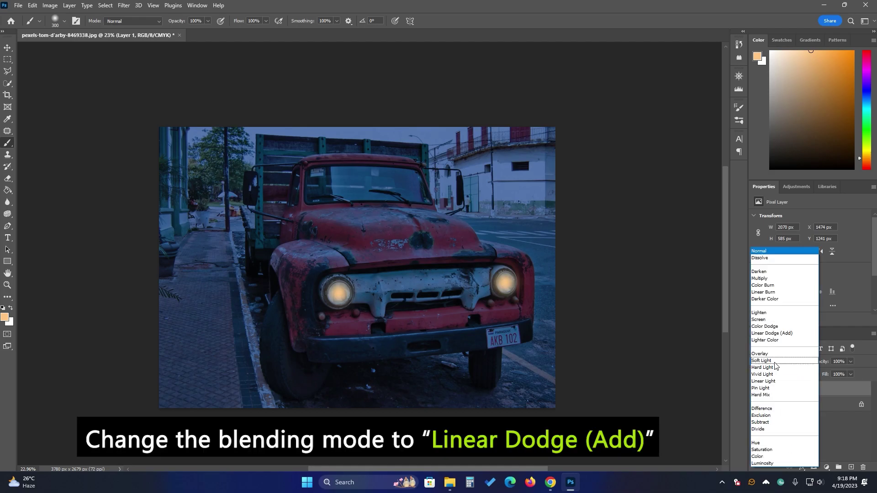
left_click(778, 334)
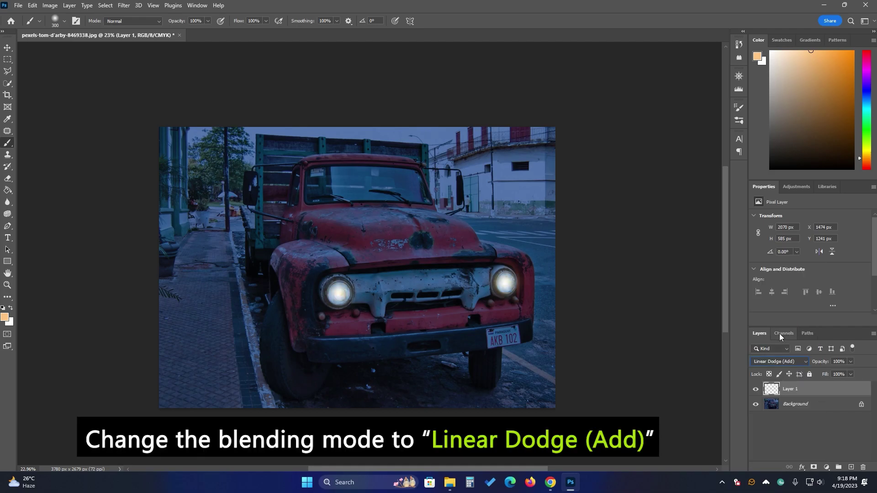
right_click(808, 389)
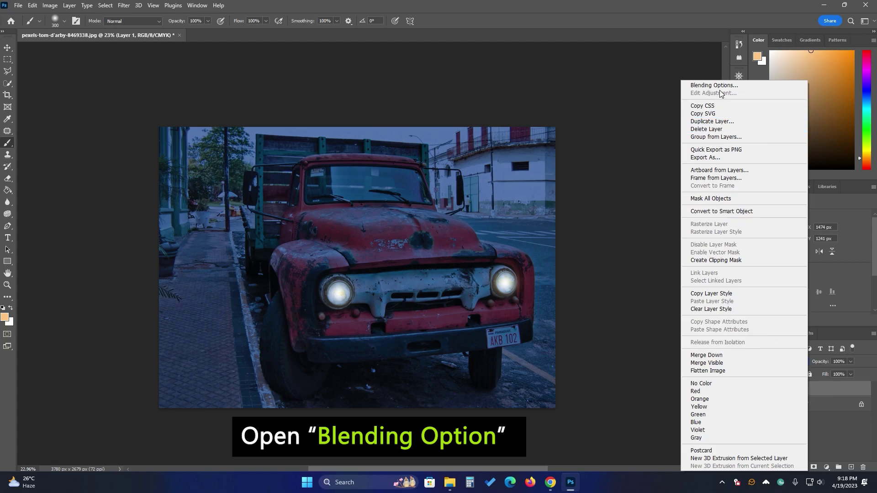
left_click(720, 86)
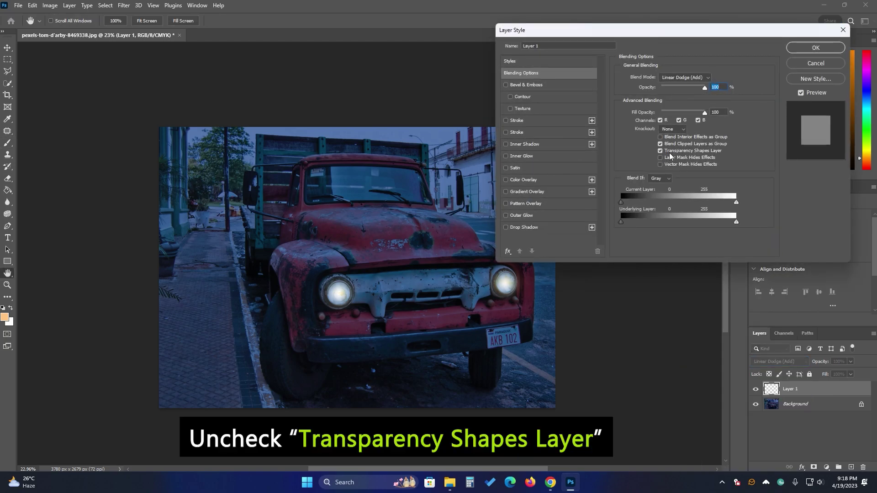
left_click(660, 151)
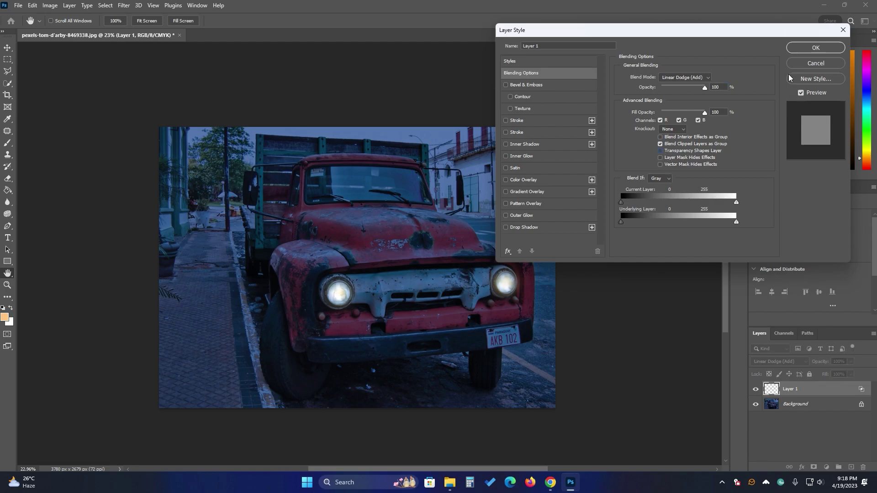
left_click(815, 48)
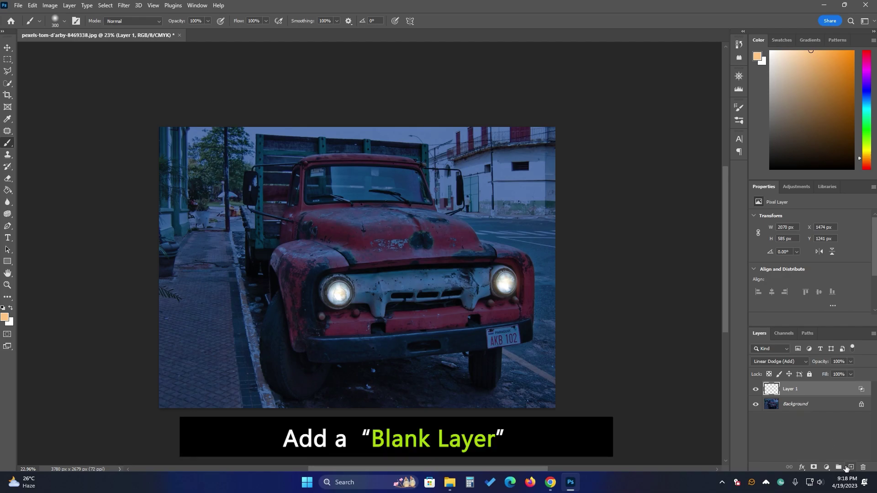
- Add a blank layer above Layer 1 and rename Layer 1 as Light 1
left_click(850, 468)
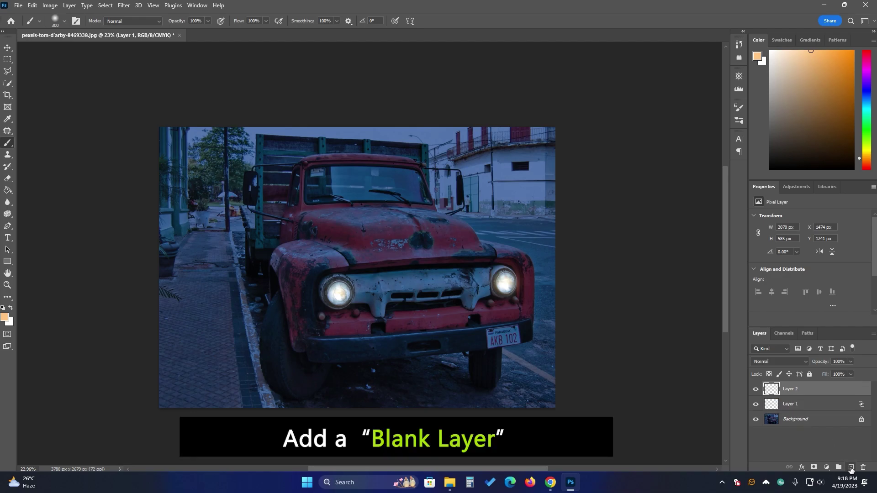
left_click(793, 406)
double_click(793, 406)
type("Light")
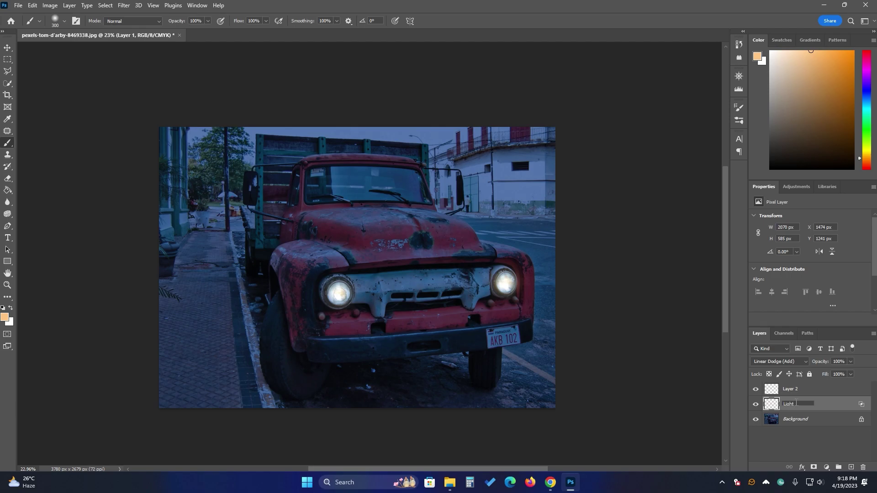
type(" 1")
left_click(809, 421)
- Rename the blank layer above Light 1 as Light 2
double_click(804, 392)
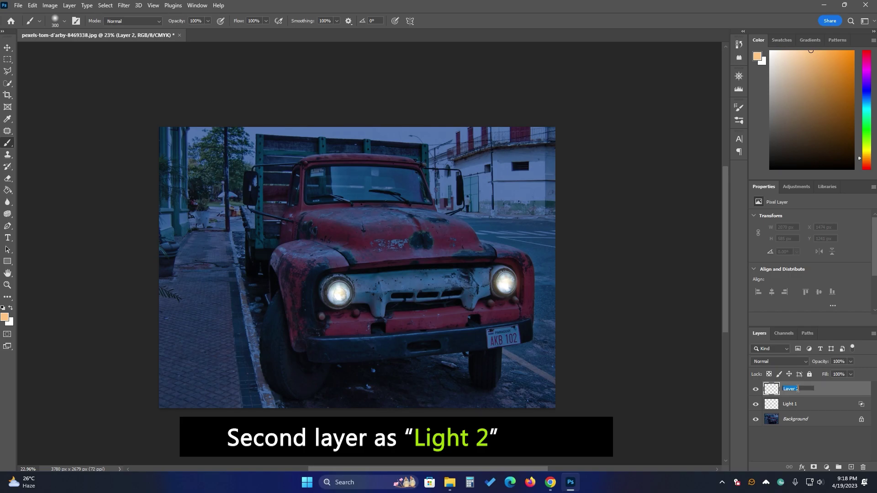
type("Light")
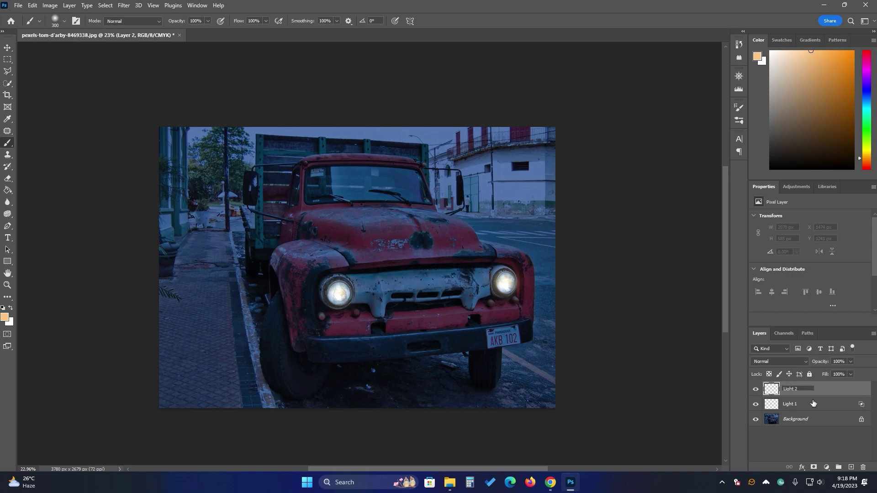
key("Return")
- Set Light 2's blend mode to Linear Dodge (Add) and turn off Transparency Shapes Layer in its blending options
left_click(783, 363)
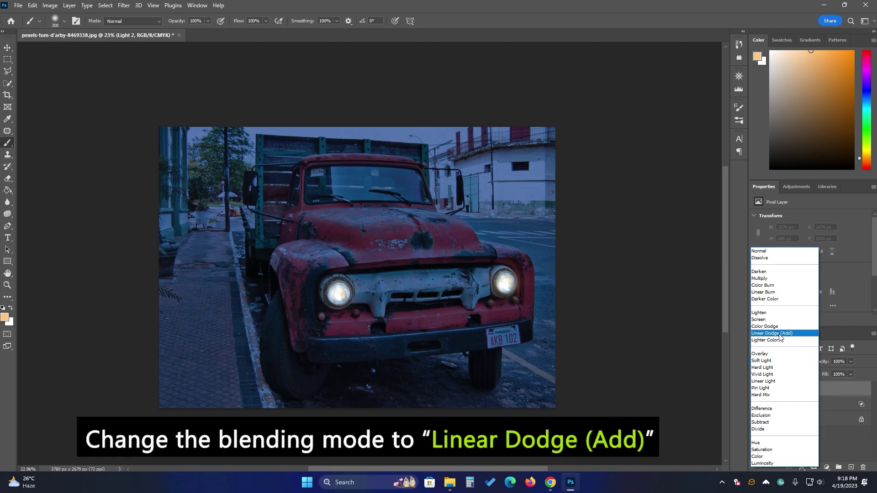
left_click(779, 333)
right_click(802, 384)
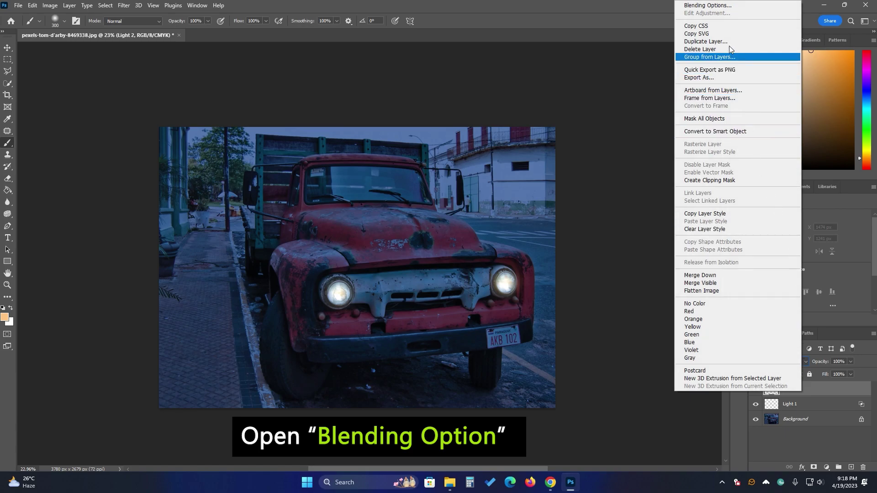
left_click(724, 6)
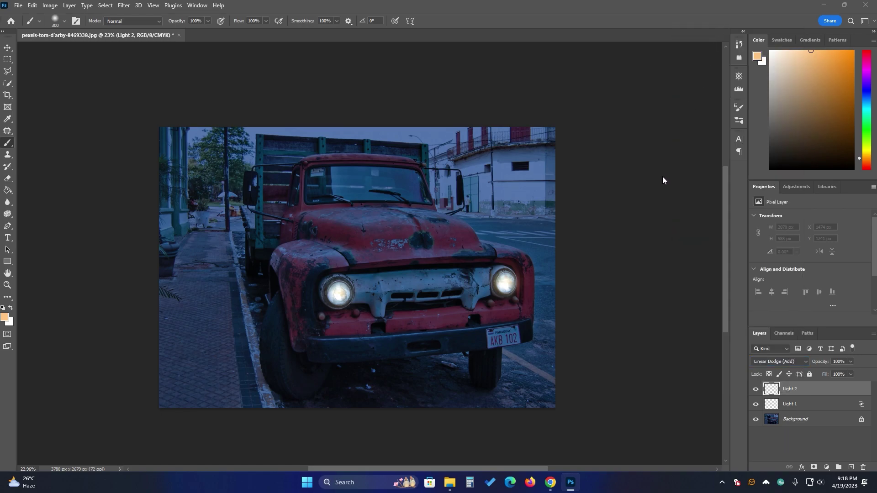
left_click(661, 152)
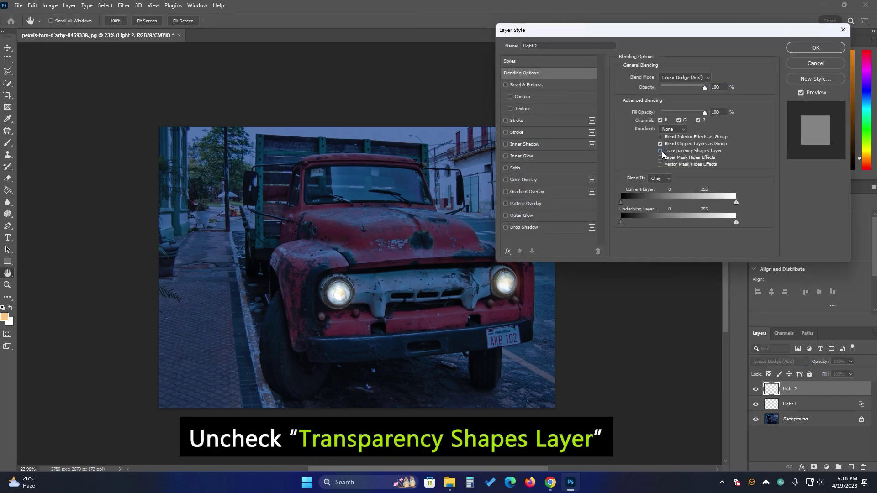
left_click(814, 49)
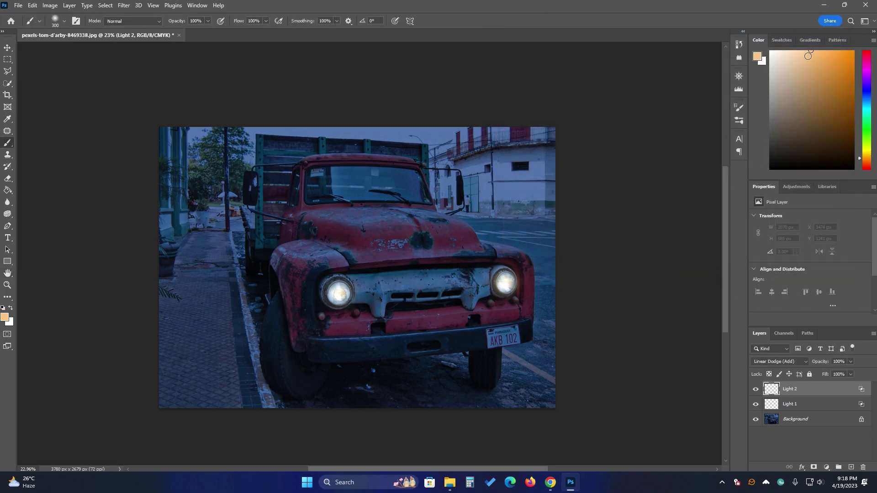
- Duplicate the Light 2 layer twice and rename the lower copy as Reflection
key("ctrl+j")
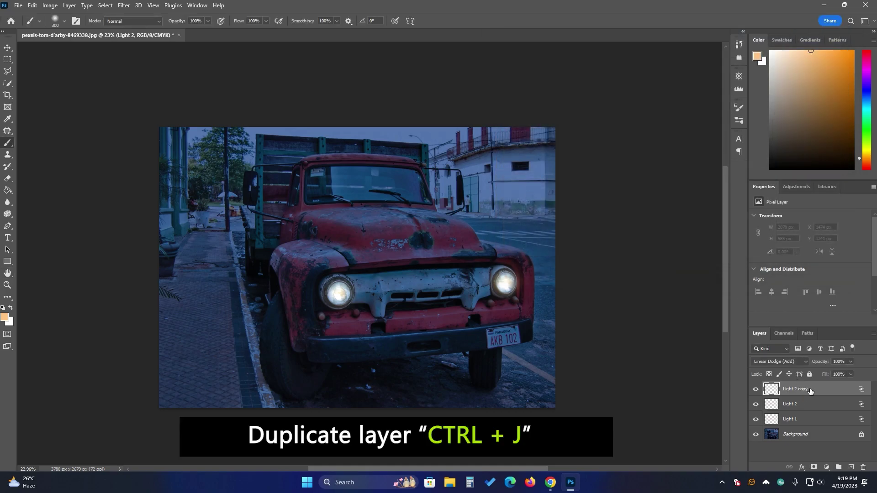
key("ctrl+j")
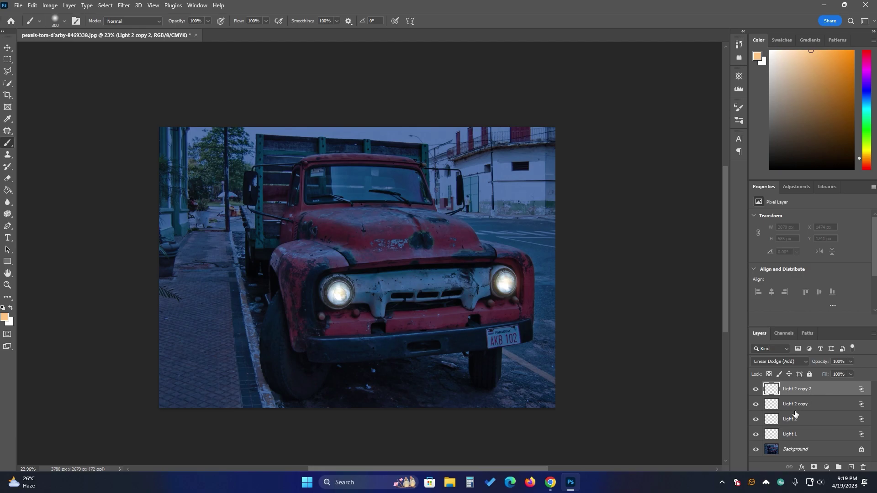
double_click(795, 404)
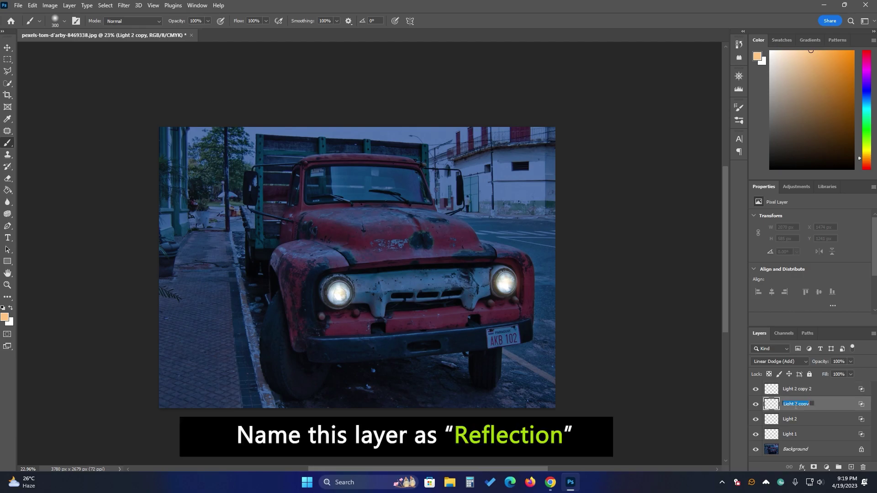
type("Reflection")
left_click(806, 394)
- Rename the topmost Light 2 copy as Flare and hide both the Flare and Reflection layers
double_click(804, 389)
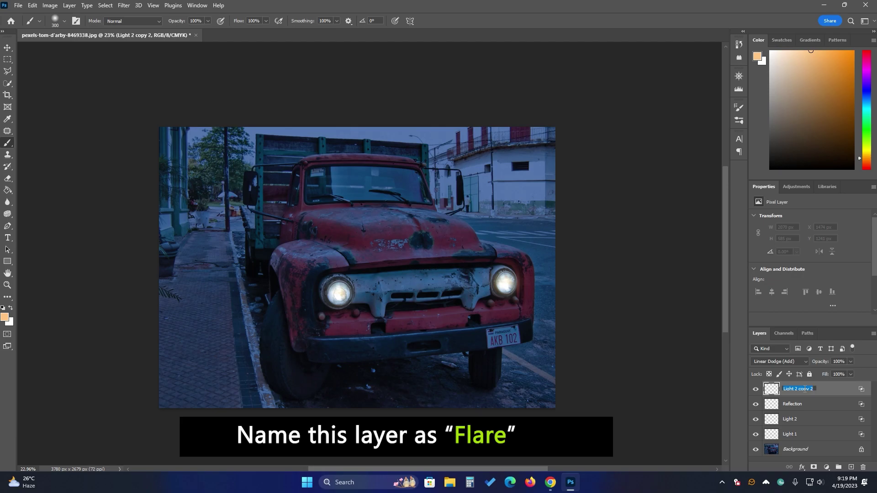
type("Flare")
left_click(807, 405)
left_click(754, 389)
left_click(755, 405)
- On the Light 2 layer, paint a larger glow over each headlight with the brush enlarged to 600 px
left_click(809, 422)
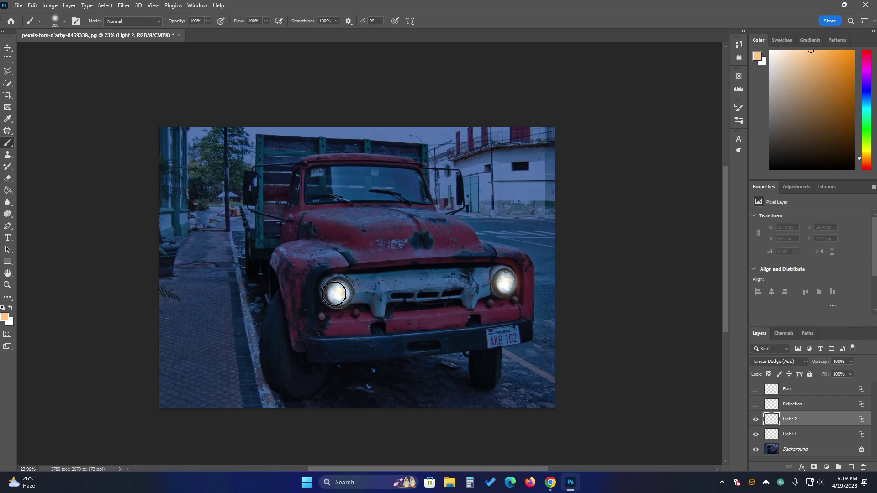
key("bracketright")
key("bracketright")
key("bracketright")
left_click(338, 292)
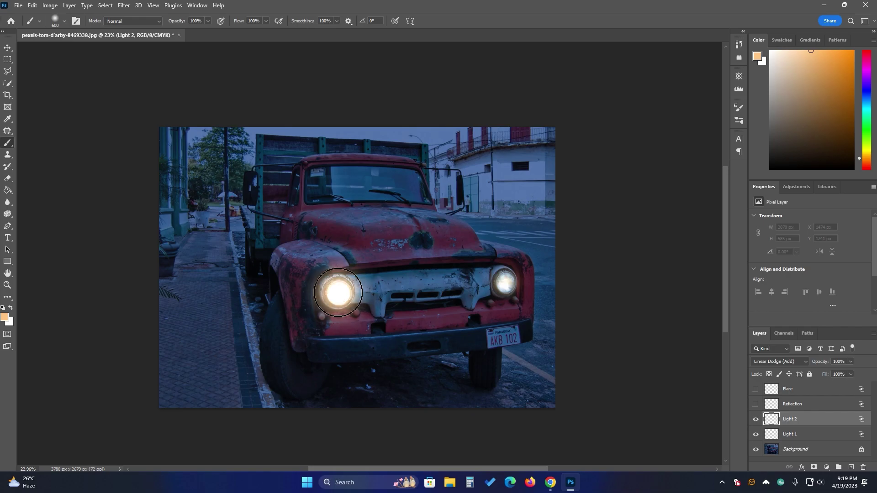
left_click(507, 283)
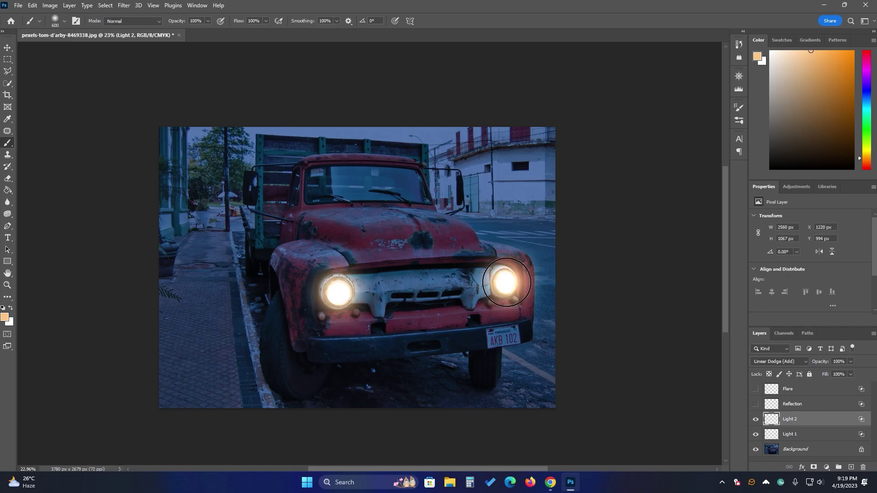
- Reduce the Light 2 layer's opacity to 70%
left_click(851, 375)
left_click(850, 361)
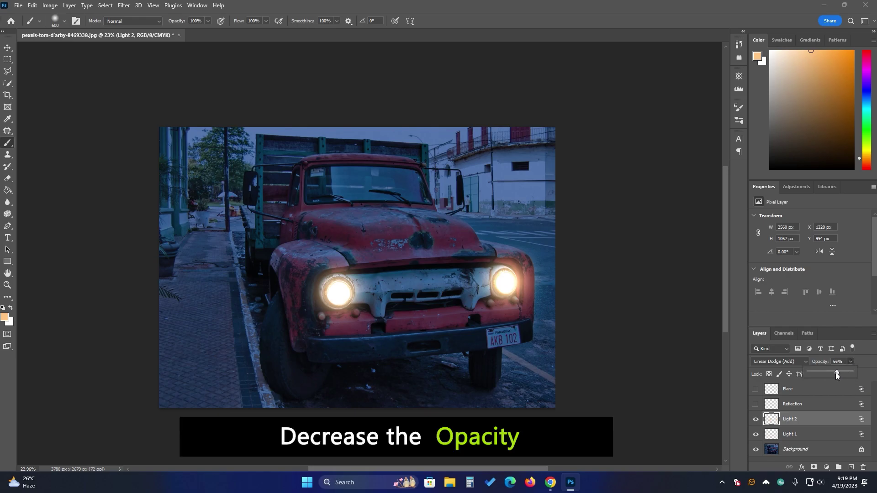
left_click_drag(836, 372, 839, 373)
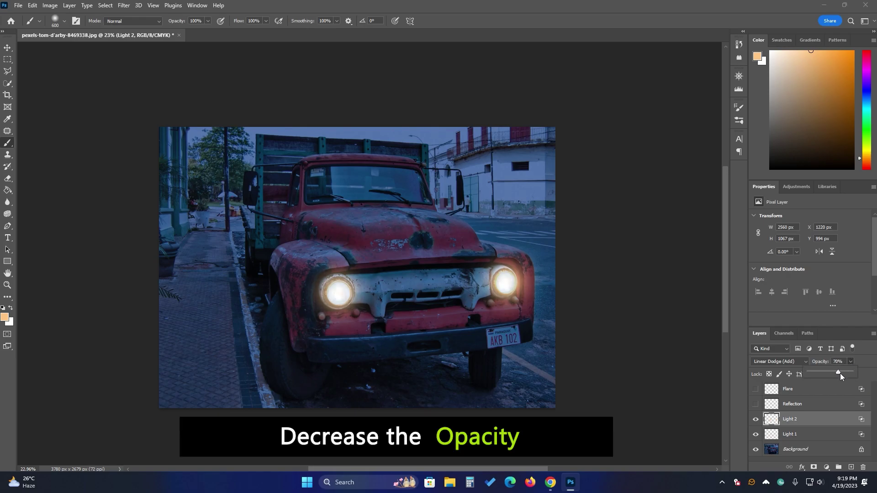
left_click(804, 432)
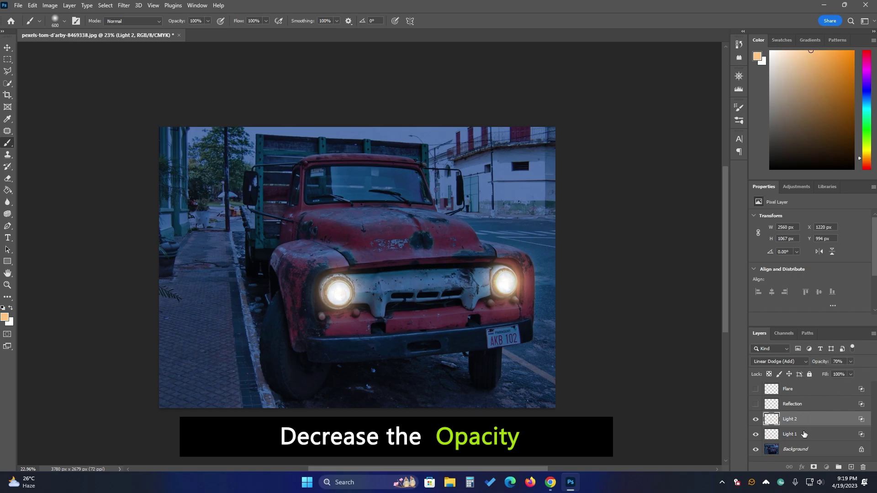
- Show the Reflection layer and paint short light strokes on the bumper and body below both headlights with a 125 px brush
left_click(756, 404)
left_click(801, 404)
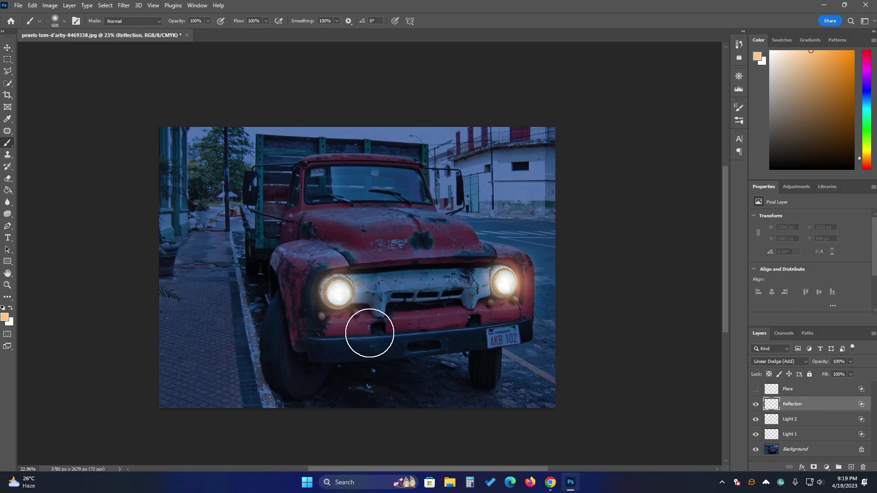
key("bracketleft")
key("bracketleft")
key("bracketleft")
key("bracketleft")
key("bracketleft")
key("bracketleft")
key("bracketleft")
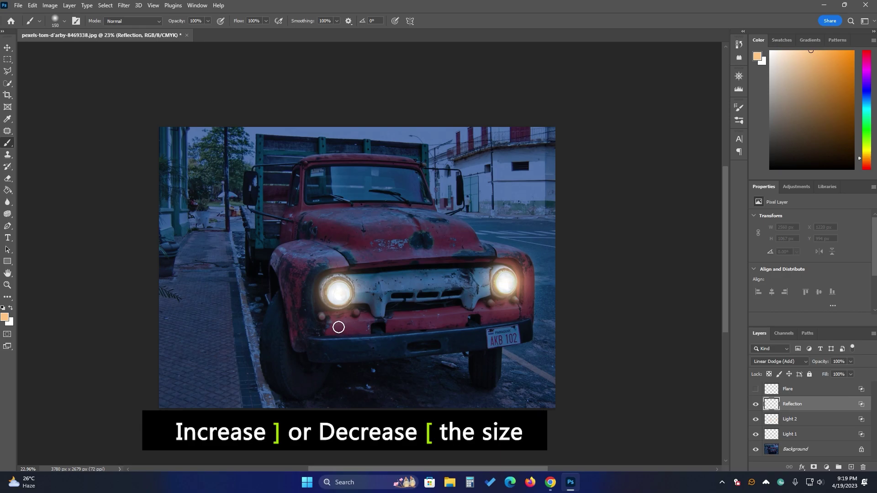
key("bracketleft")
left_click_drag(337, 340, 366, 337)
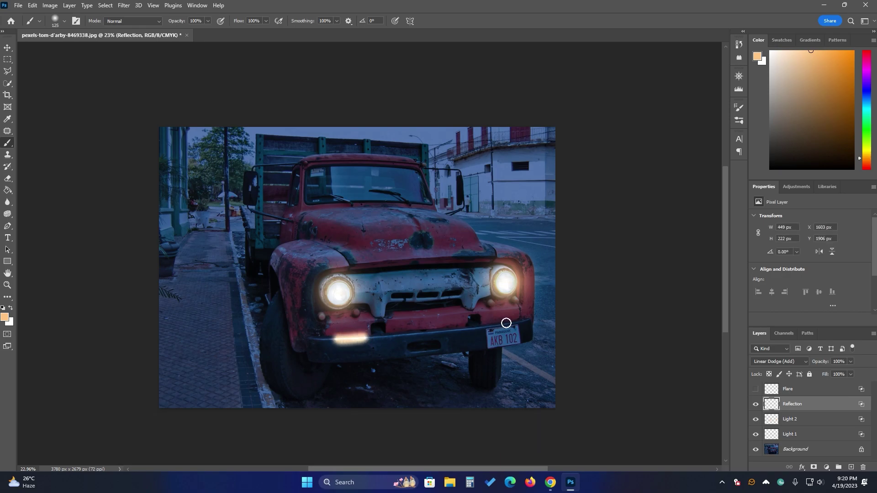
mouse_move(506, 322)
left_mouse_down()
mouse_move(532, 318)
mouse_move(510, 306)
left_mouse_up()
left_click(337, 319)
left_click_drag(338, 319, 356, 317)
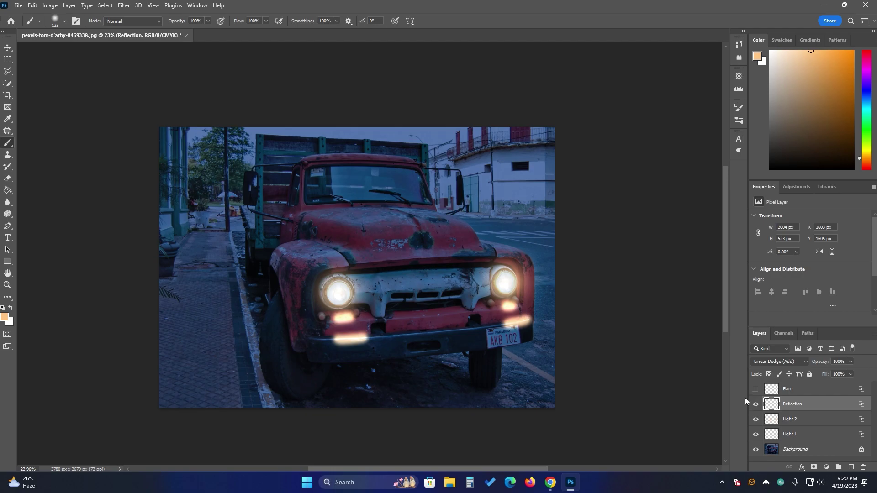
- Split the Reflection layer's Blend If dark slider for the underlying layer to 32 / 130 in its blending options
right_click(818, 408)
left_click(790, 20)
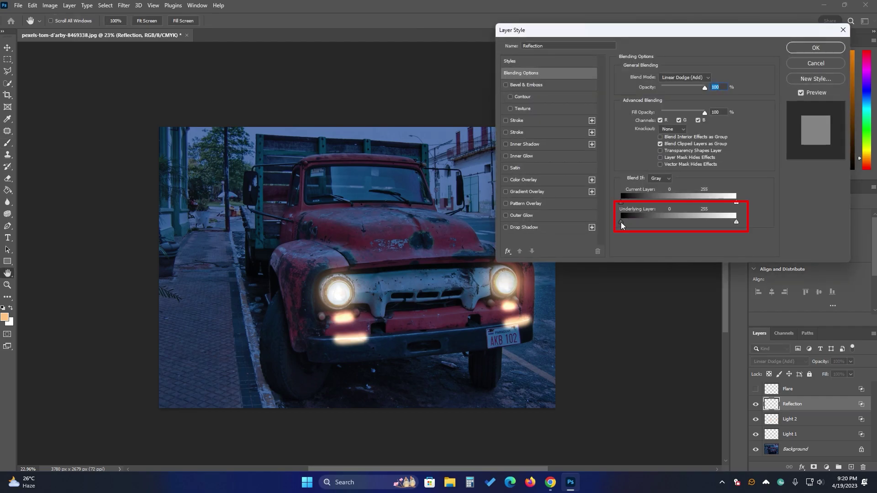
left_click_drag(621, 222, 629, 223)
left_click_drag(629, 221, 679, 222)
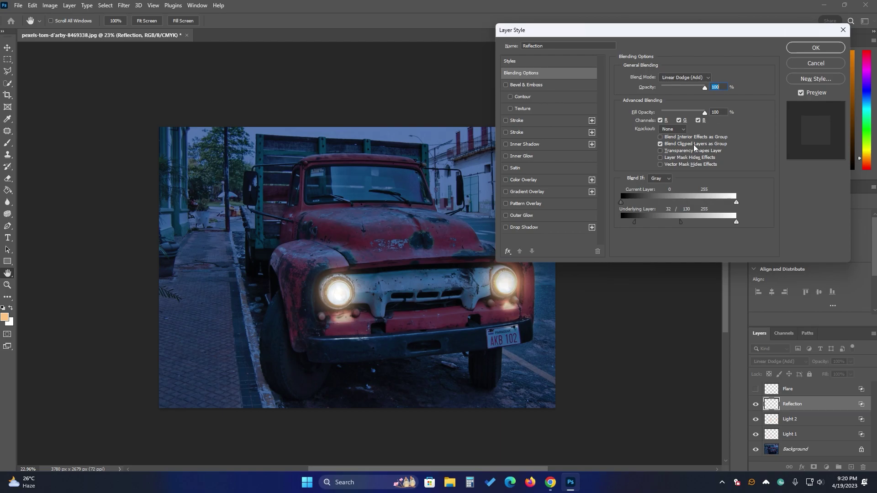
left_click(828, 49)
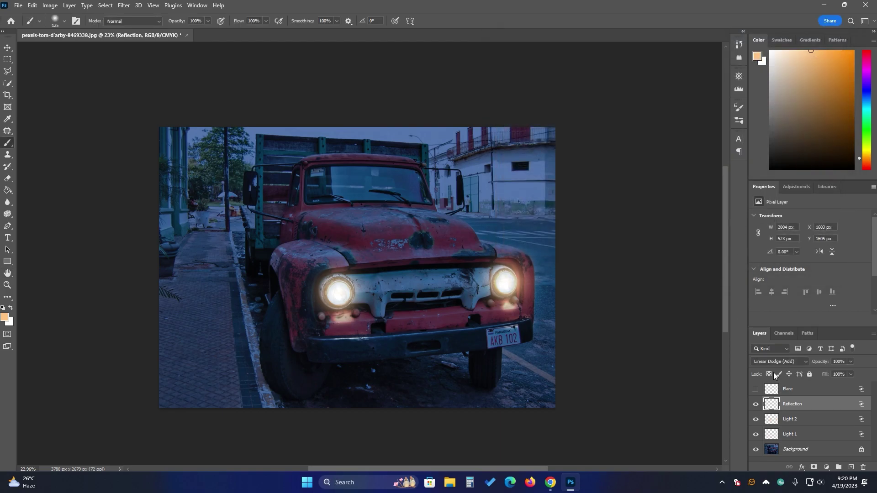
- Show the Flare layer and paint one large glow over each headlight with the brush enlarged to 1200 px
left_click(755, 390)
left_click(793, 392)
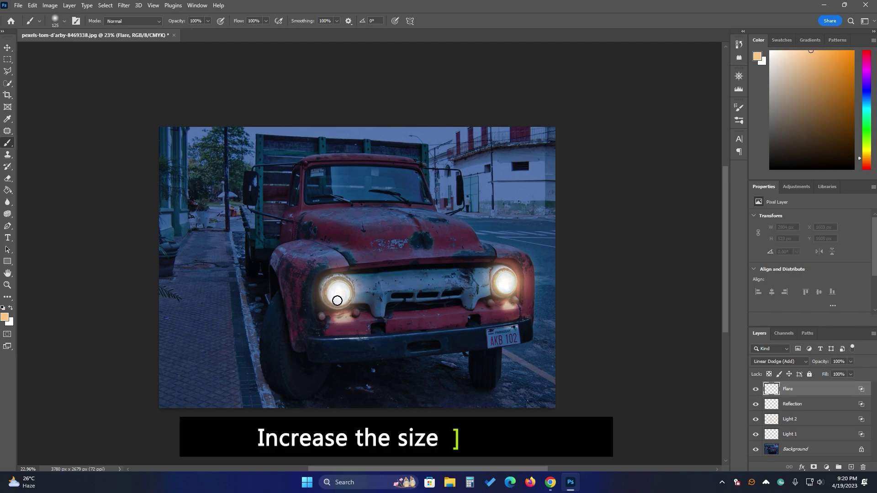
key("bracketright")
key("bracketright")
key("bracketright")
key("bracketright")
key("bracketright")
key("bracketright")
key("bracketright")
key("bracketright")
key("bracketright")
key("bracketright")
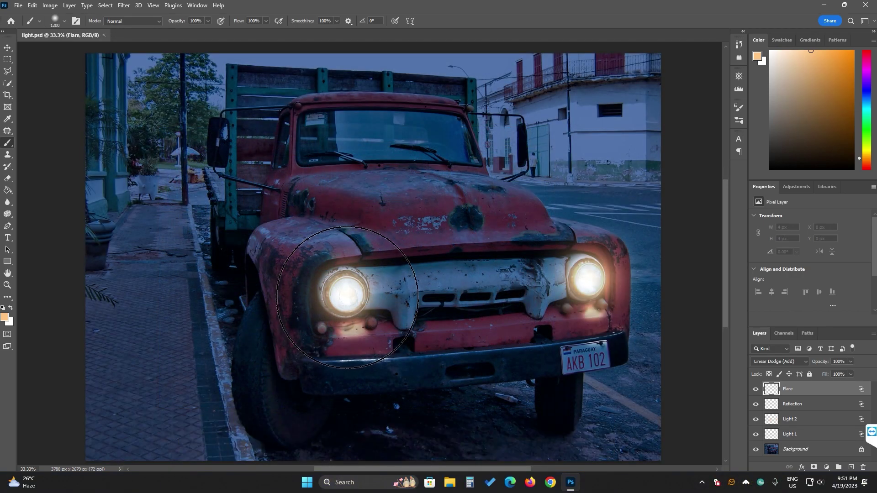
left_click(347, 297)
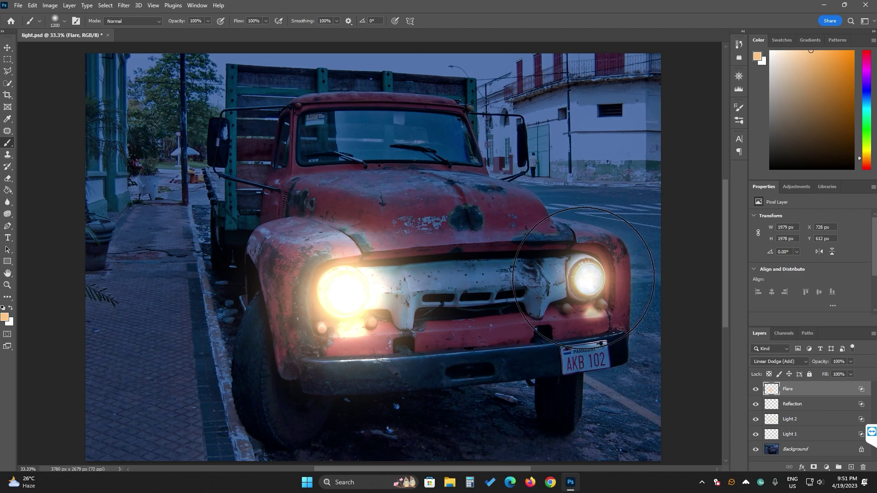
left_click(585, 276)
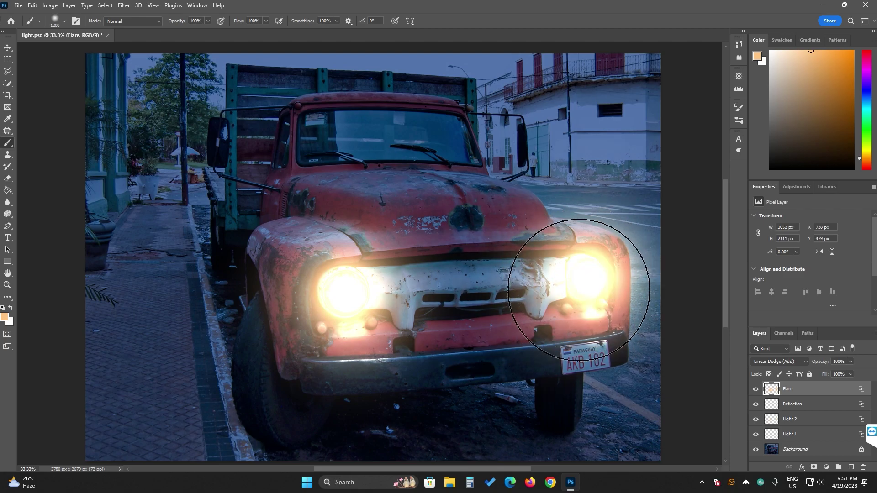
- Hide the Flare layer and outline a widening beam from the left headlight past the photo's lower edge with the Polygonal Lasso
left_click(756, 389)
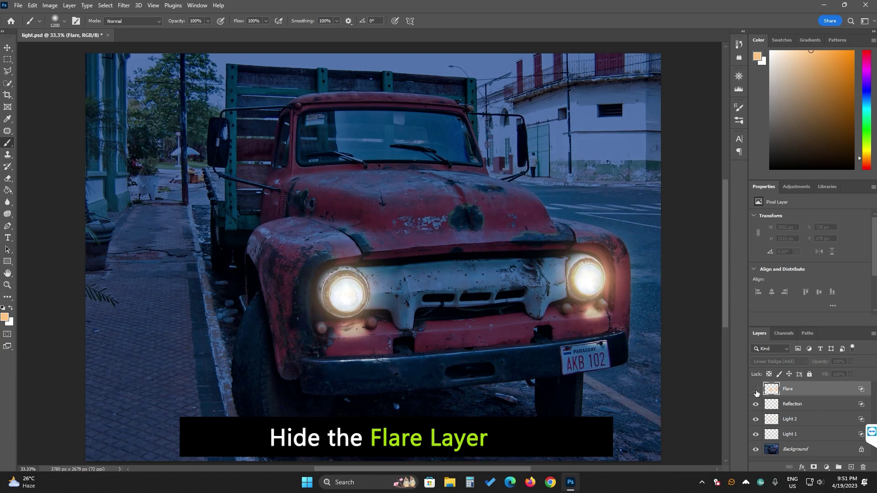
scroll(535, 342, "down", 2)
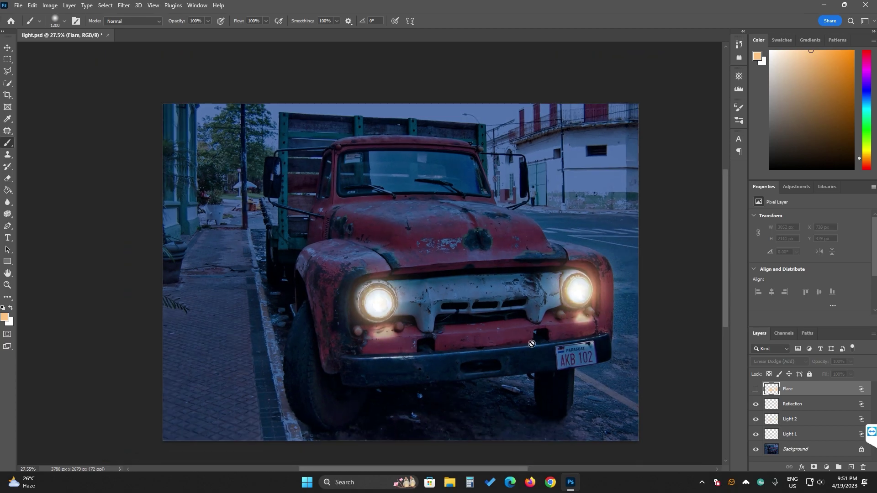
left_click(7, 71)
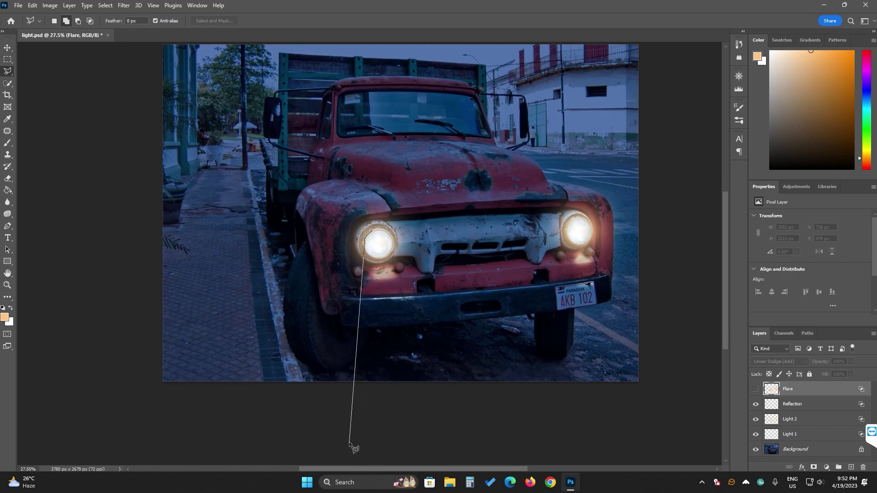
left_click(349, 442)
left_click(631, 437)
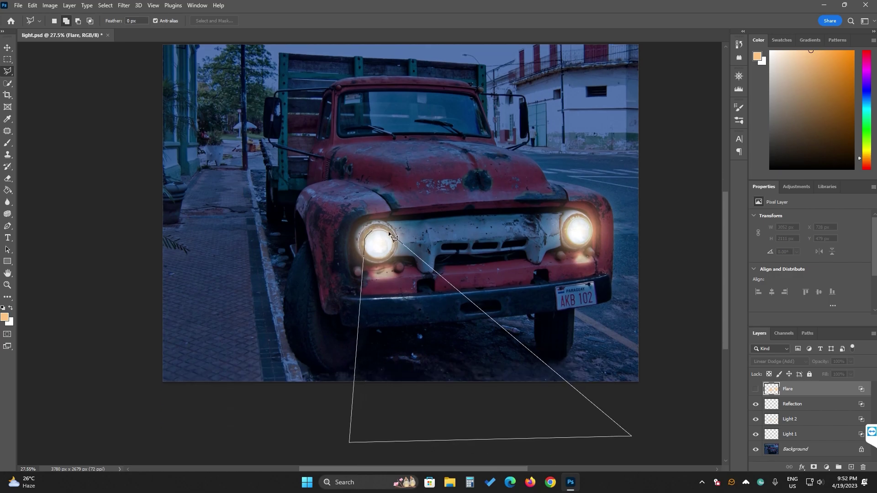
left_click(374, 229)
- Add a second widening beam to the selection, running from the right headlight past the photo's lower and right edges
left_click(569, 222)
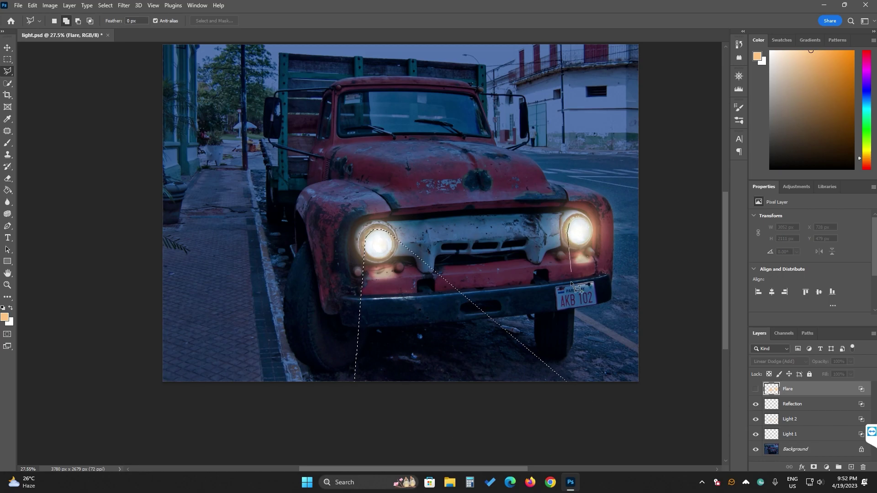
left_click(587, 437)
left_click(685, 382)
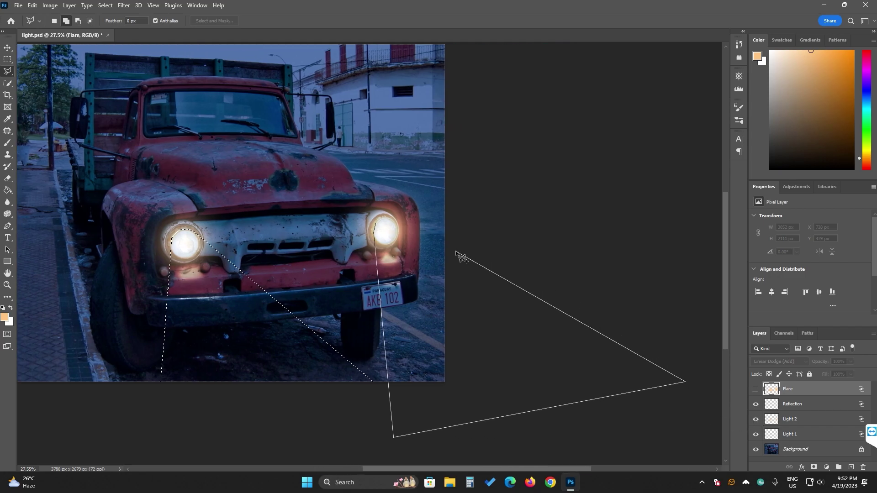
left_click(385, 221)
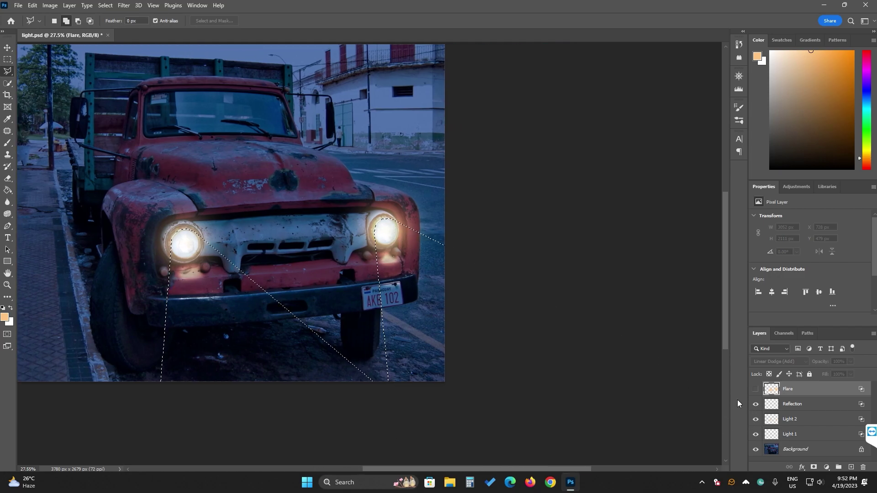
- Show the Flare layer and add a layer mask to it from the two beam selections
left_click(755, 390)
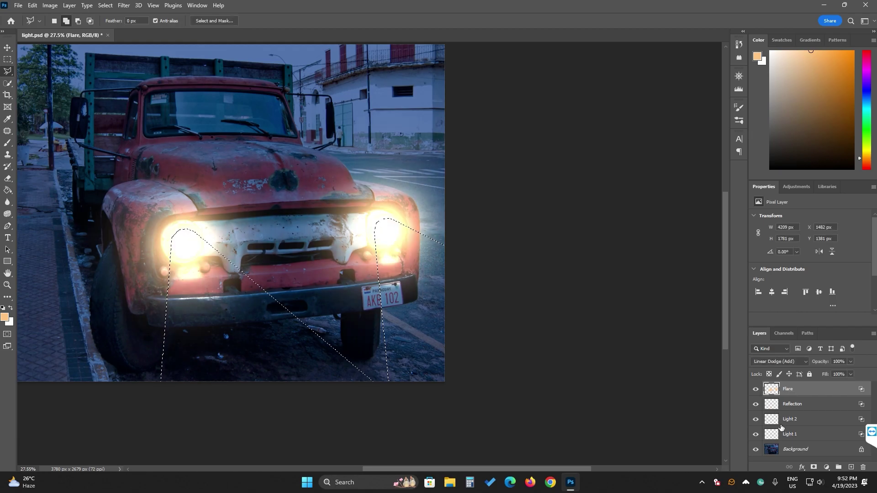
left_click(814, 467)
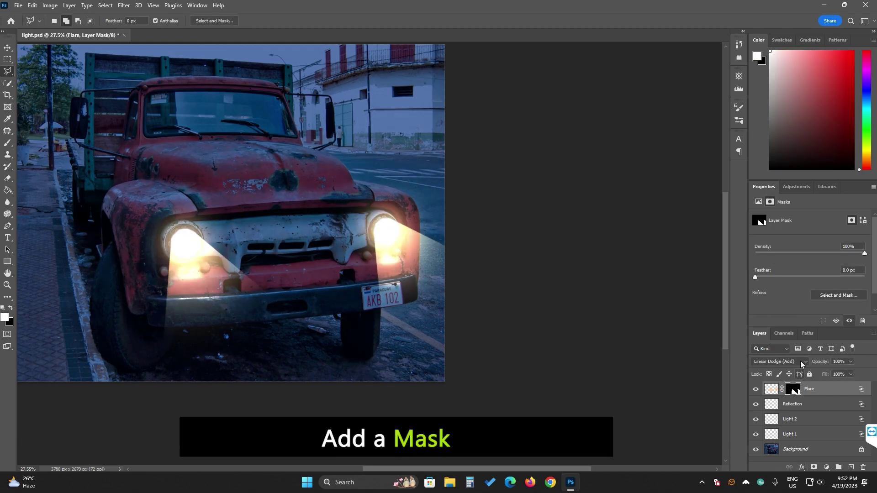
- Feather the Flare layer's mask by 40 px and lower the layer's fill to 68%
left_click_drag(788, 278, 811, 278)
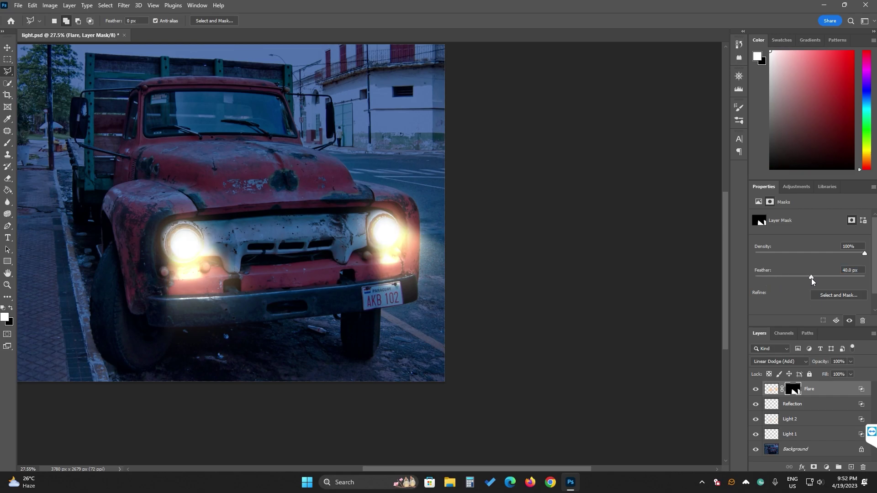
left_click(850, 375)
left_click_drag(853, 385, 841, 385)
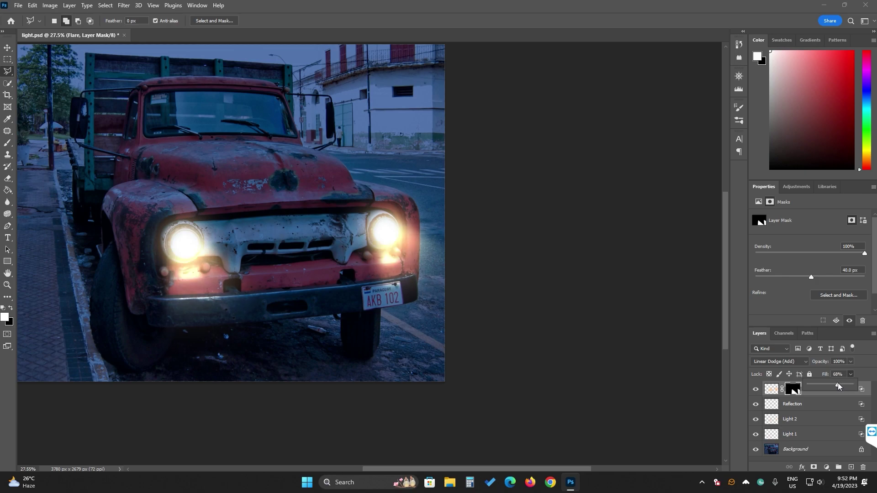